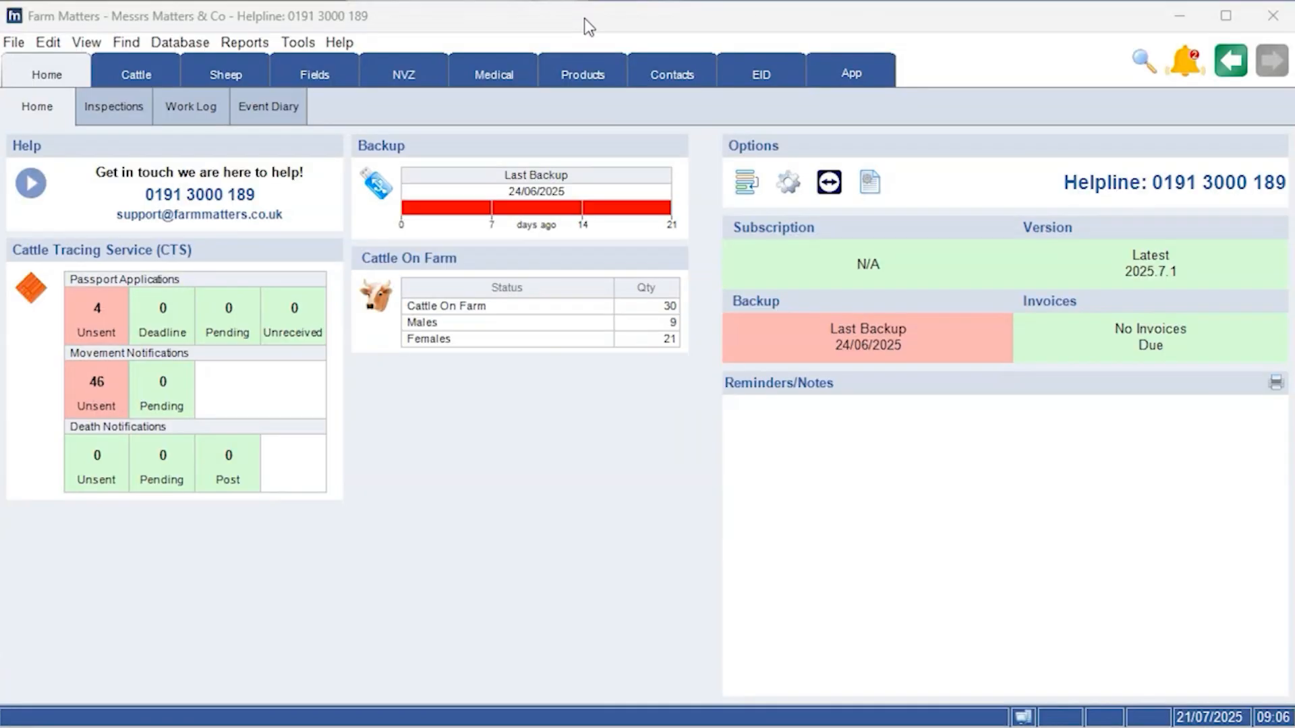
pyautogui.click(146, 71)
pyautogui.click(120, 106)
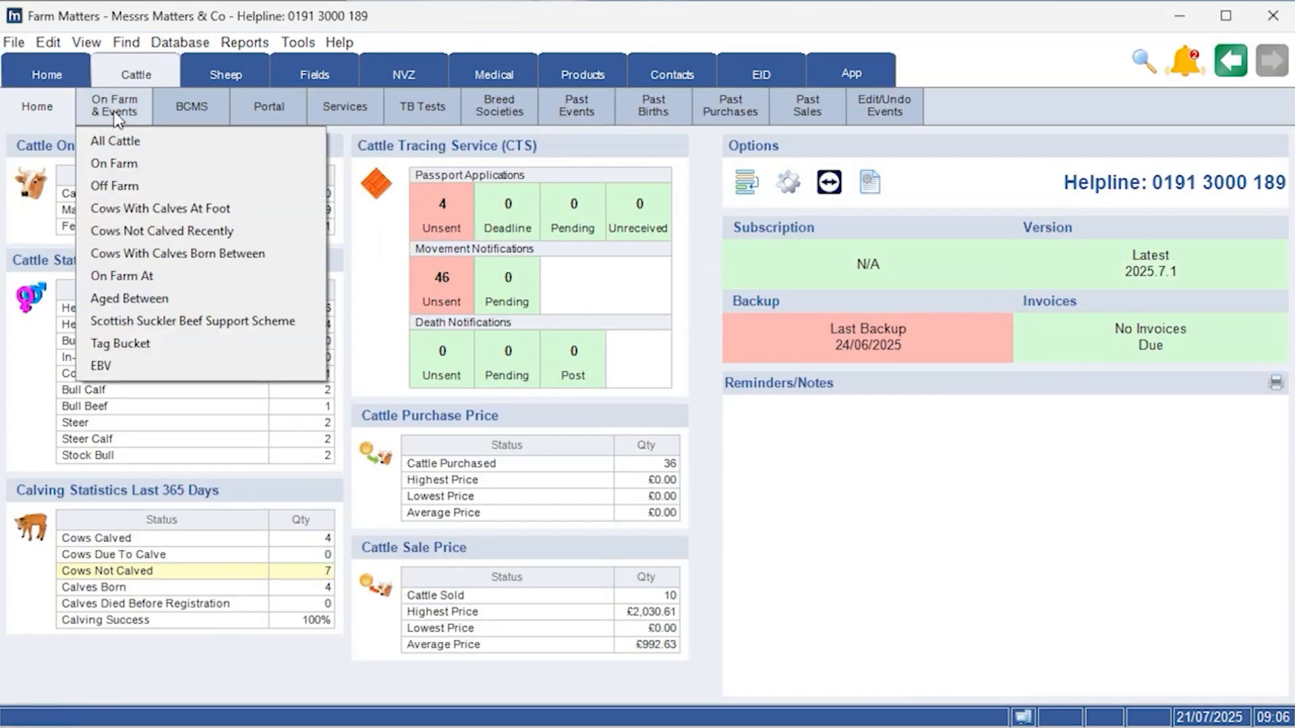
pyautogui.click(118, 116)
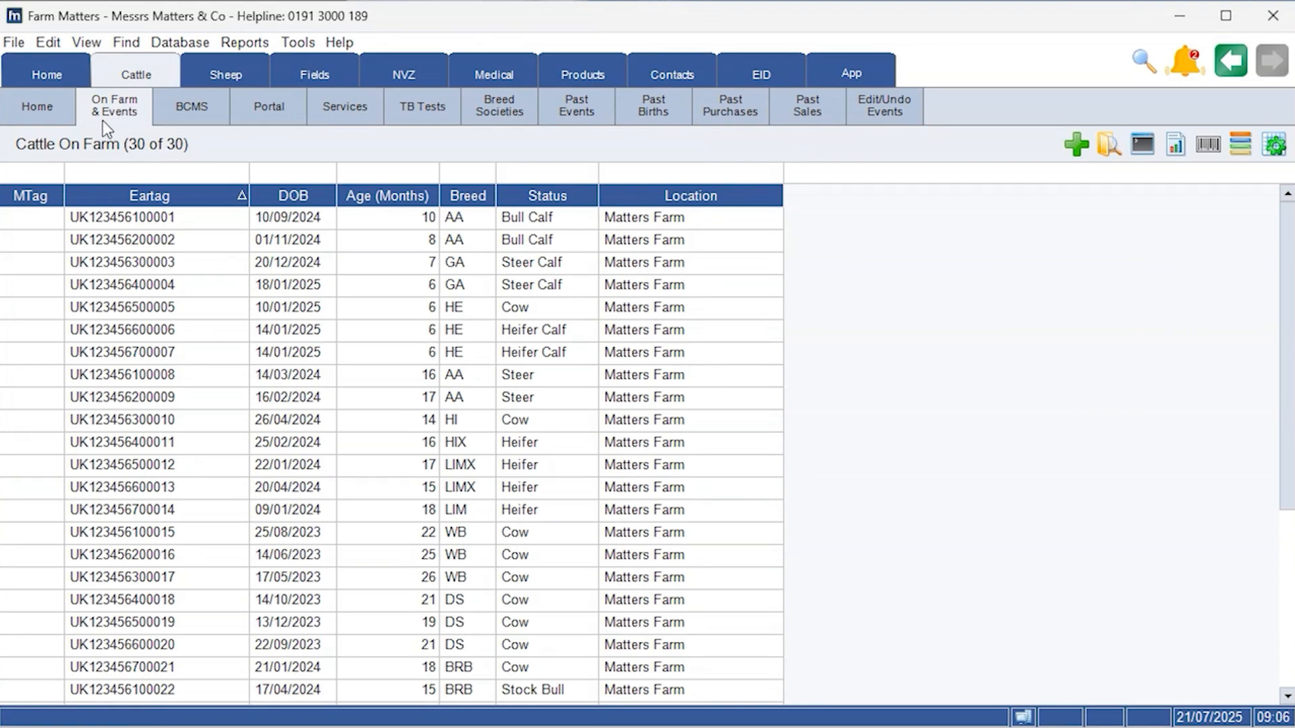
pyautogui.rightClick(135, 216)
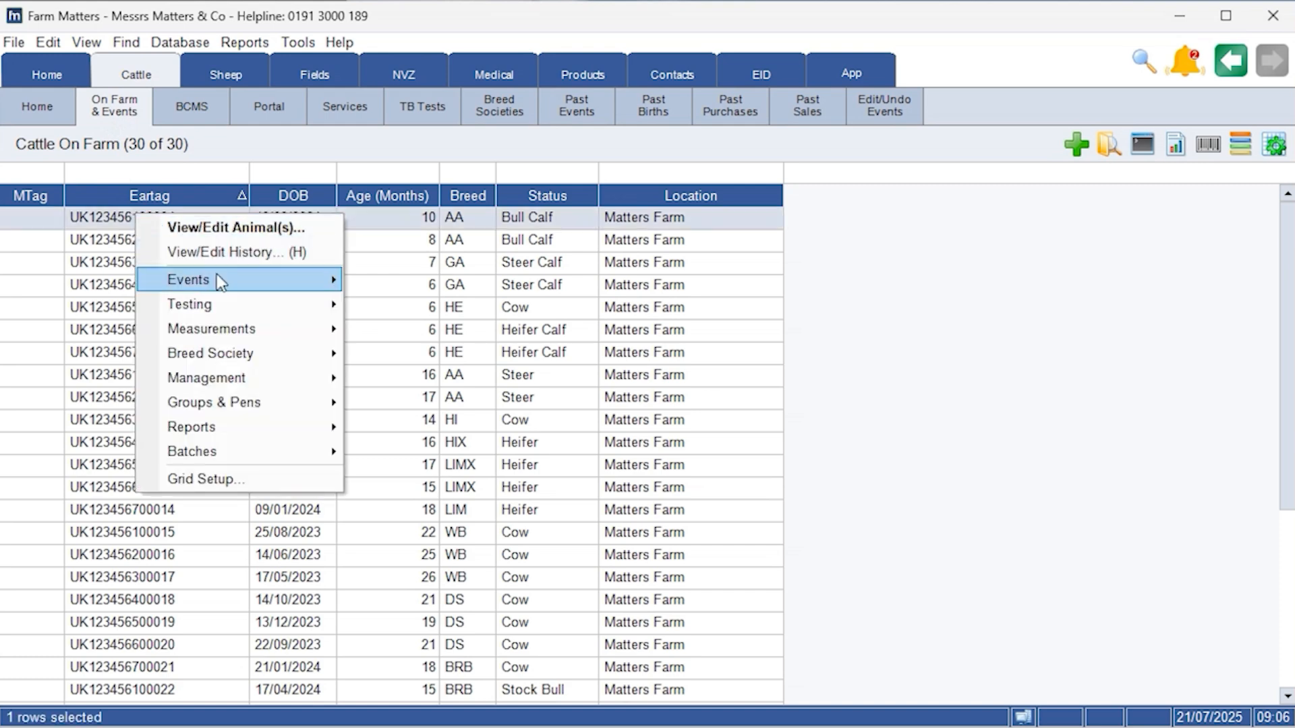
pyautogui.moveTo(227, 283)
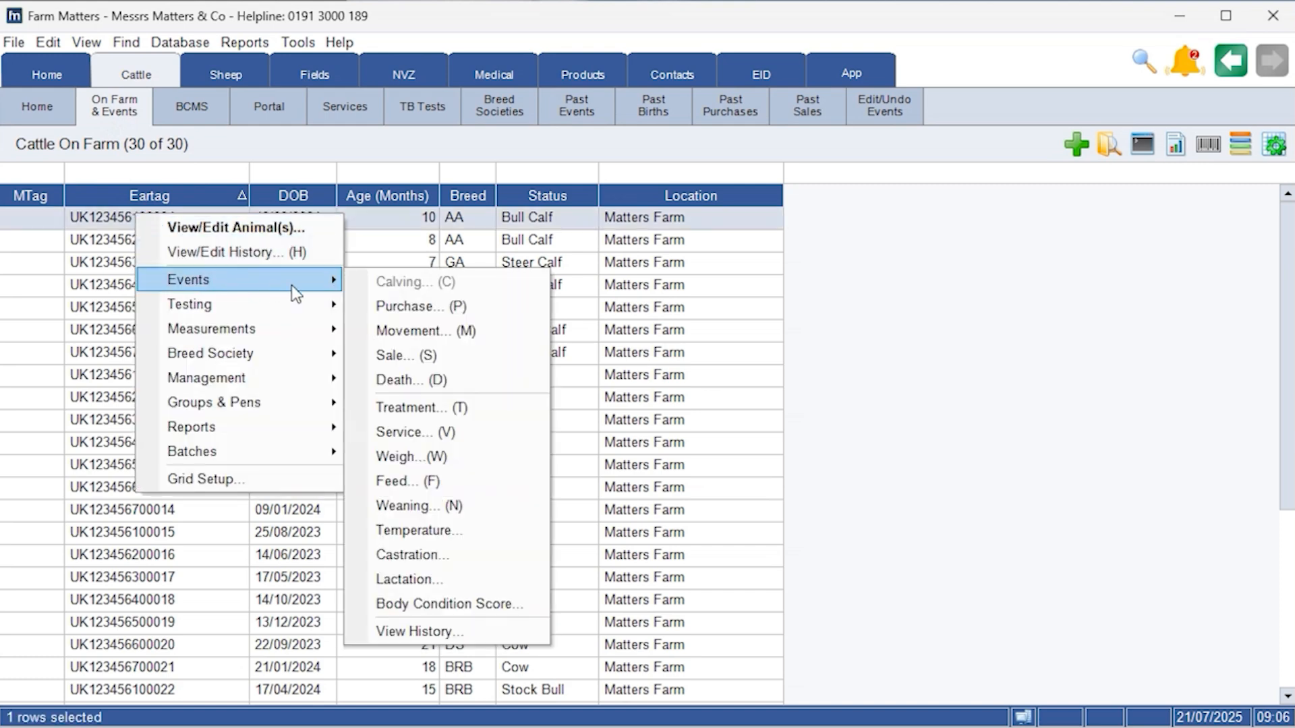
pyautogui.click(471, 377)
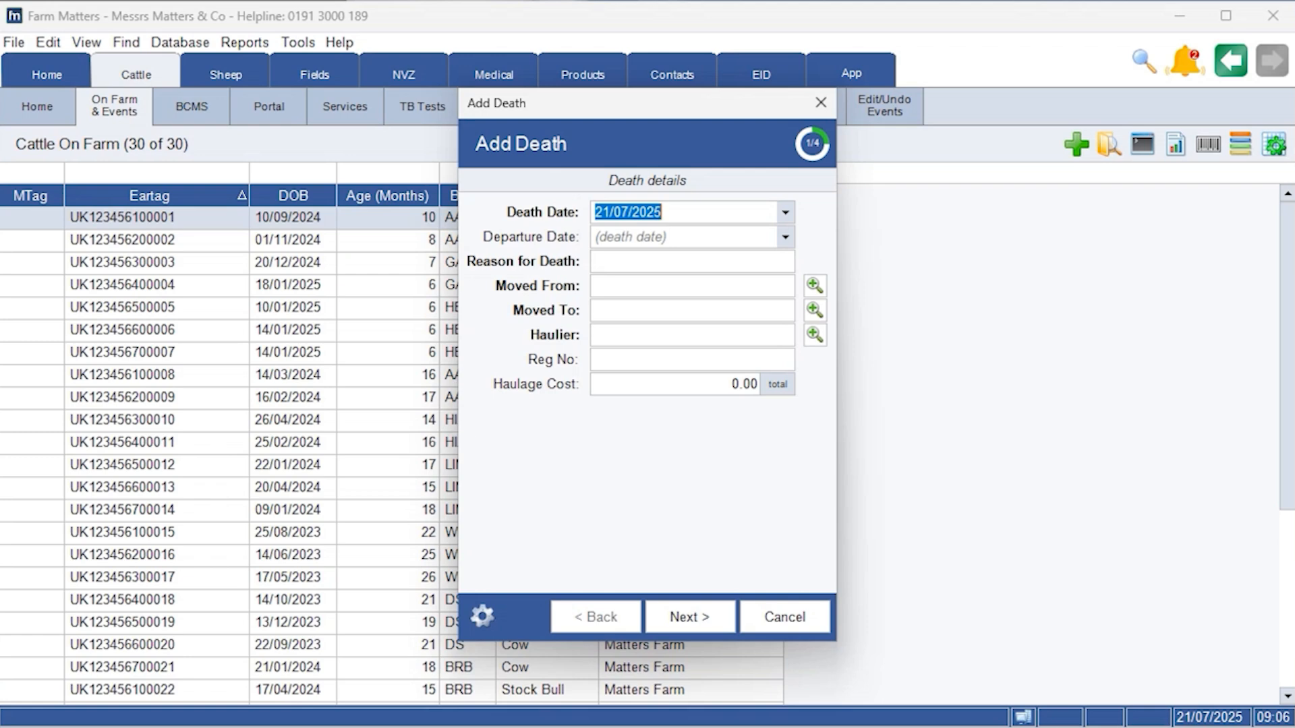
# Set the reason for death to Behaviour, moved from Matters Farm and moved to Cleadon Farm.
pyautogui.click(646, 259)
pyautogui.click(648, 262)
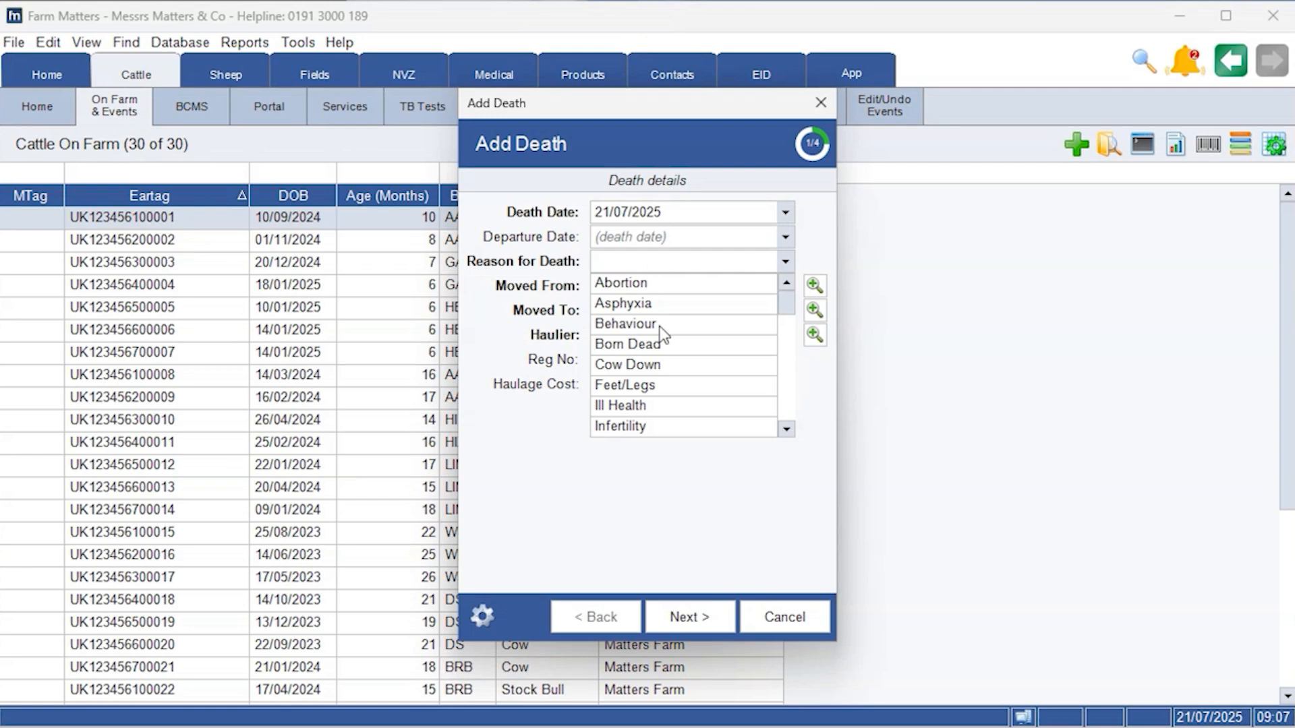
pyautogui.click(658, 325)
pyautogui.click(659, 287)
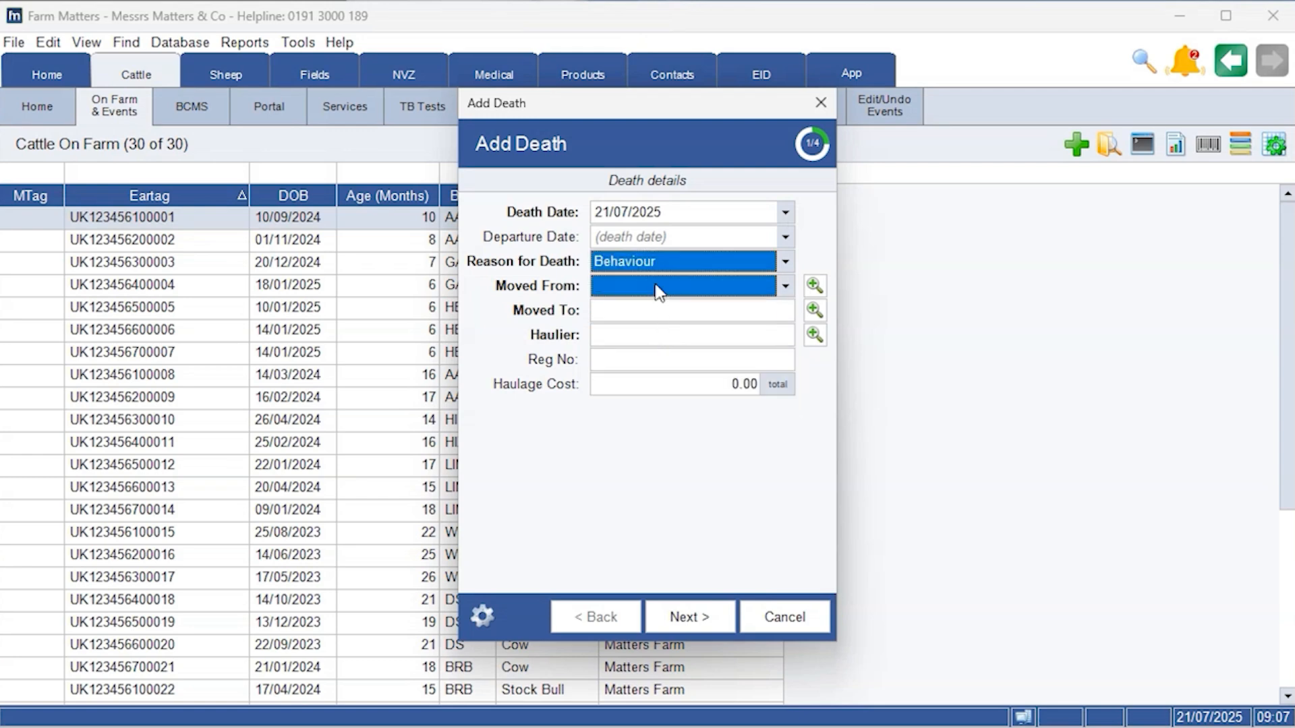
pyautogui.click(660, 331)
pyautogui.click(627, 309)
pyautogui.click(650, 336)
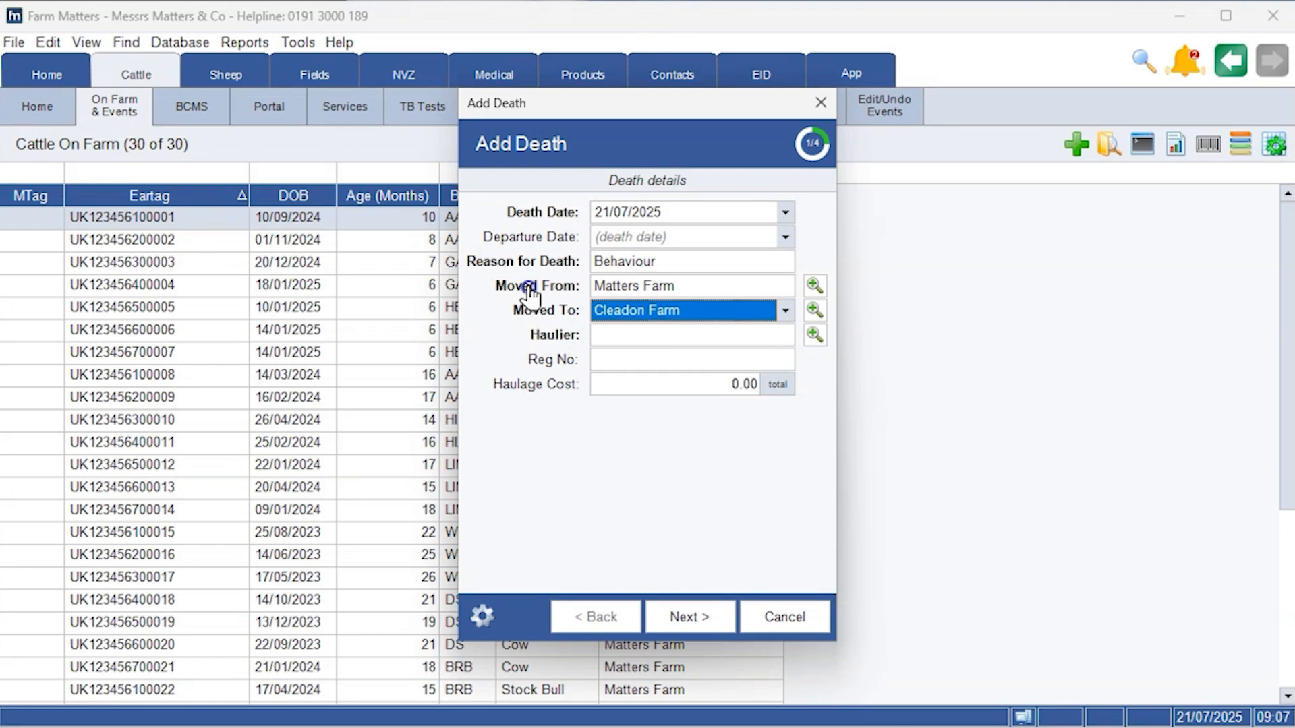
# Choose the haulier for the death record and continue to the list of cattle that died.
pyautogui.moveTo(530, 294)
pyautogui.moveTo(548, 316)
pyautogui.click(664, 335)
pyautogui.click(648, 357)
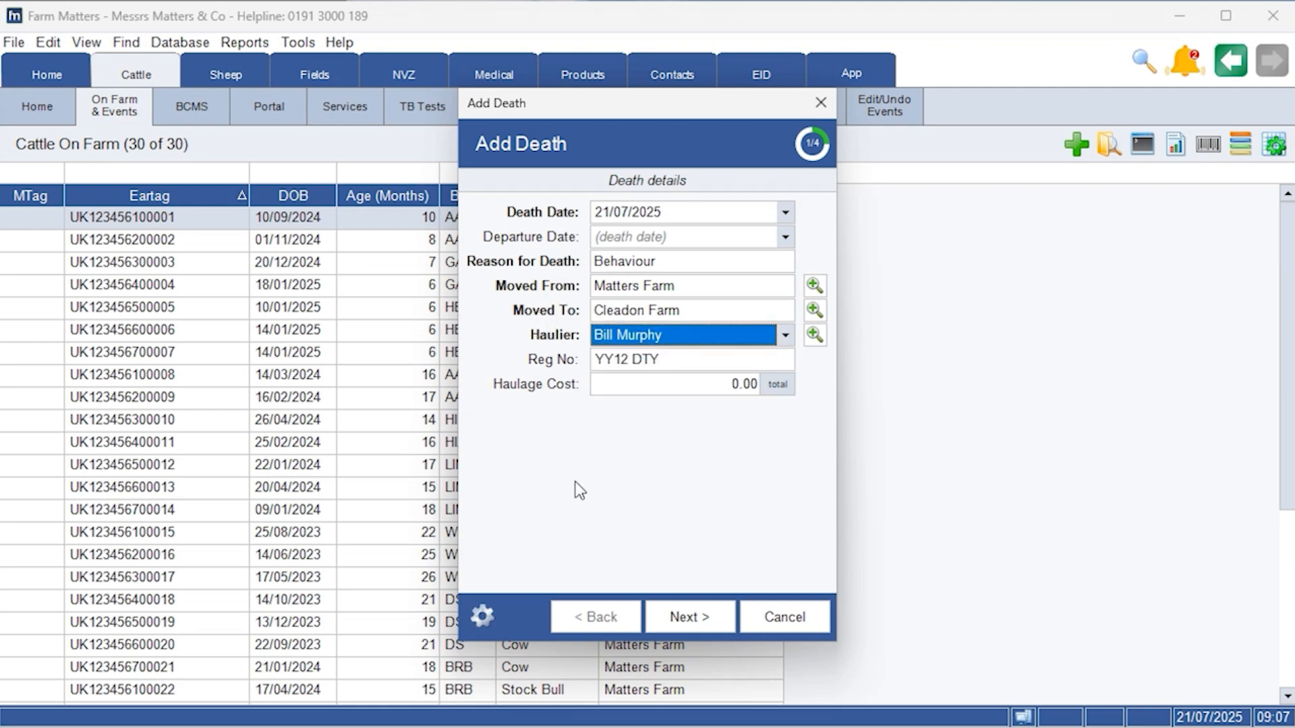
pyautogui.click(700, 626)
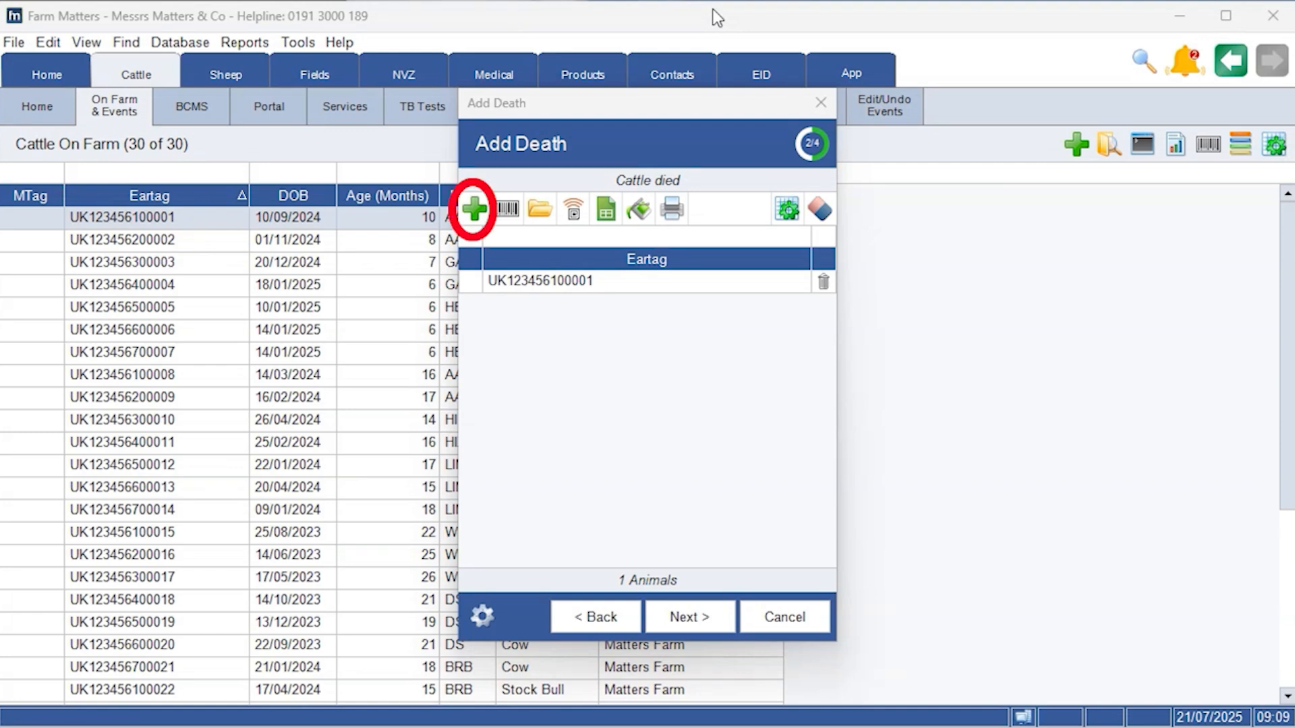
pyautogui.click(476, 211)
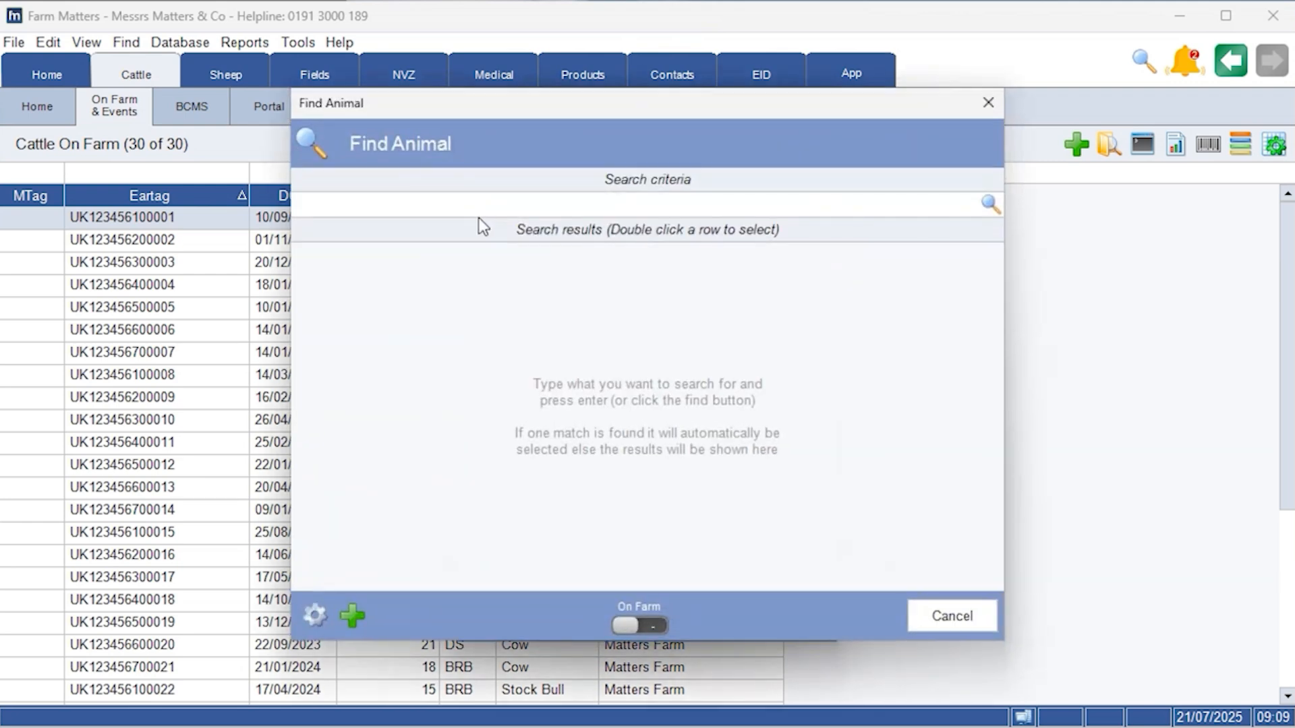
pyautogui.click(957, 615)
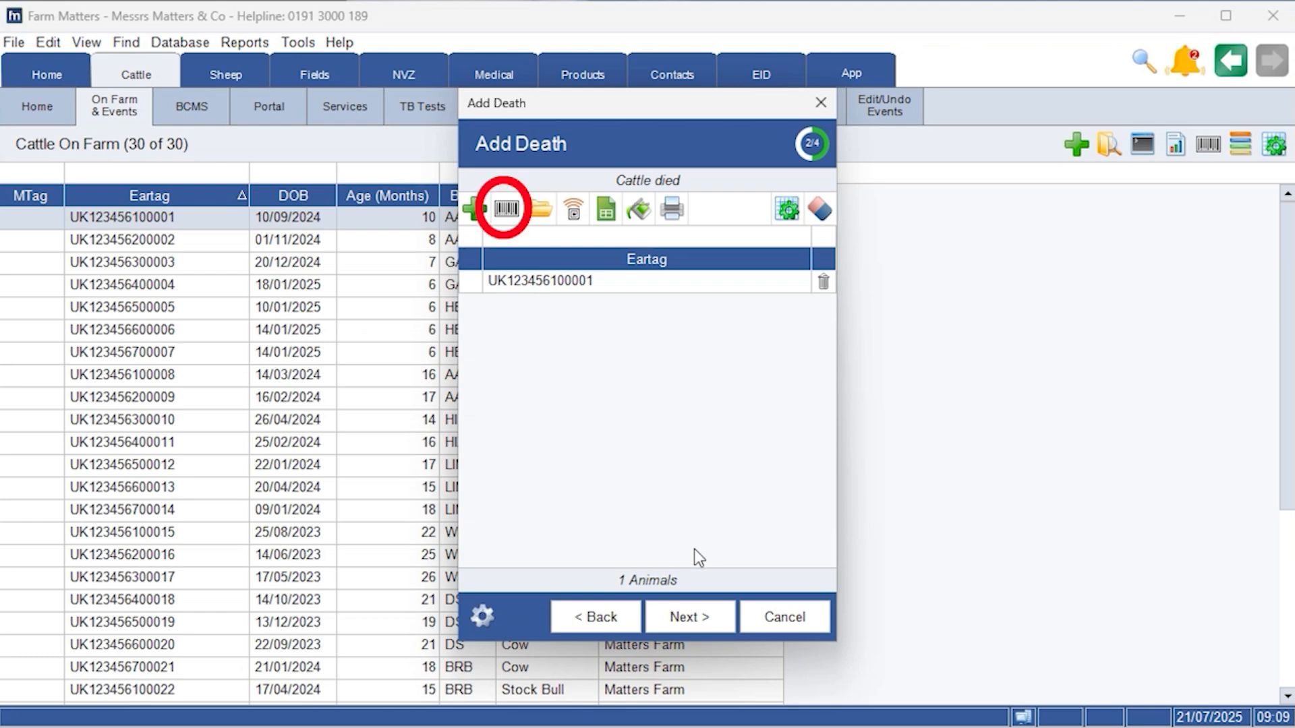
pyautogui.click(507, 210)
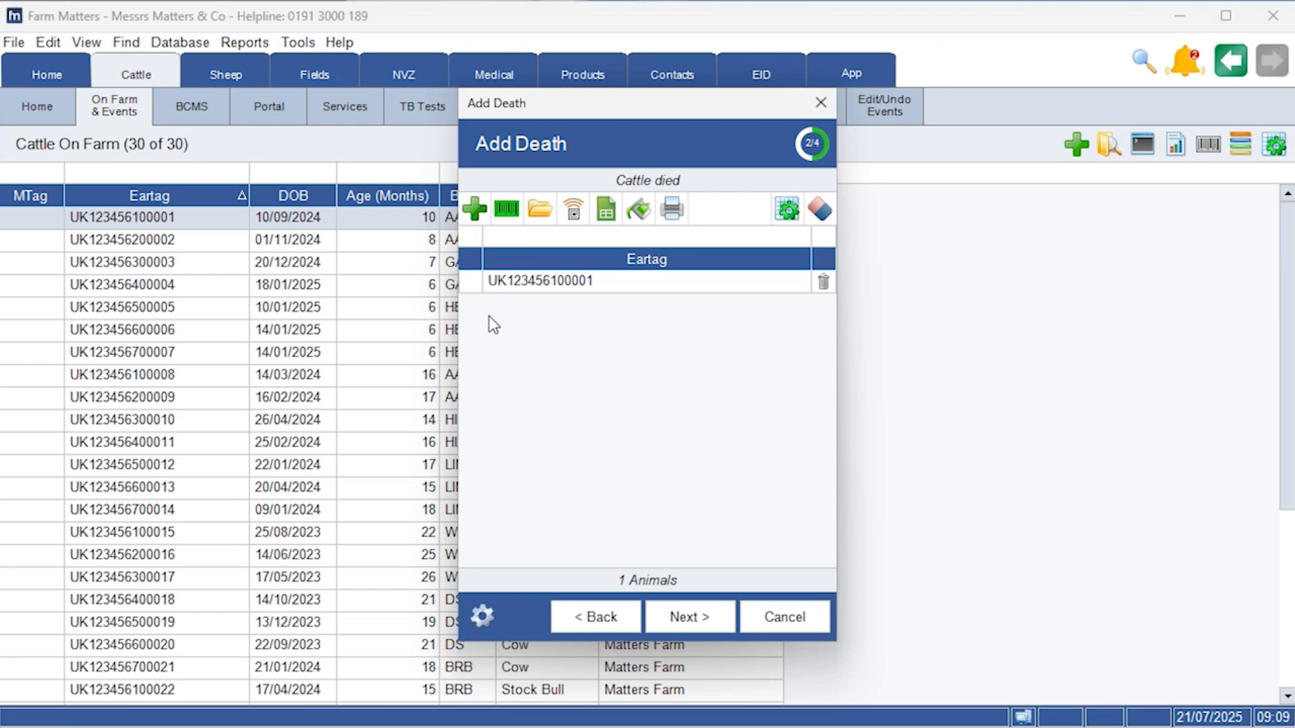
pyautogui.write('UK123456200002')
pyautogui.press('Return')
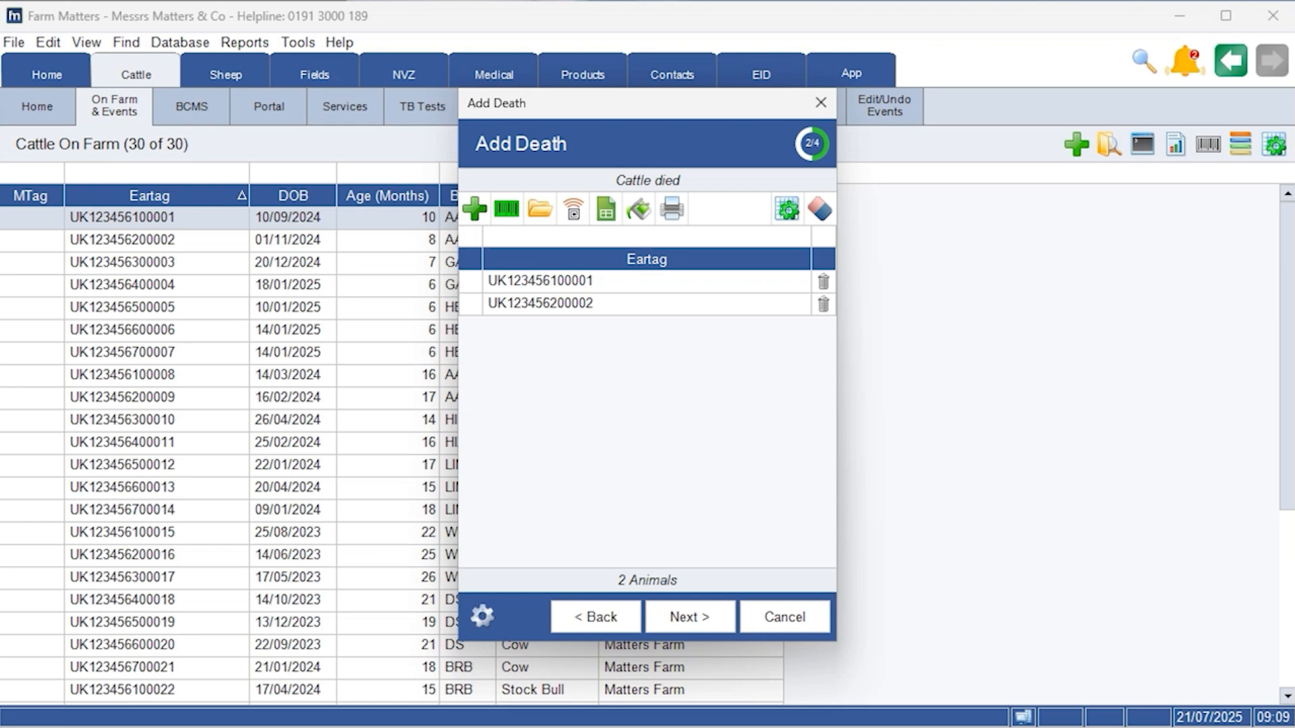
# Continue to the summary and finish the death record with the deaths added to the BCMS submission list.
pyautogui.click(686, 620)
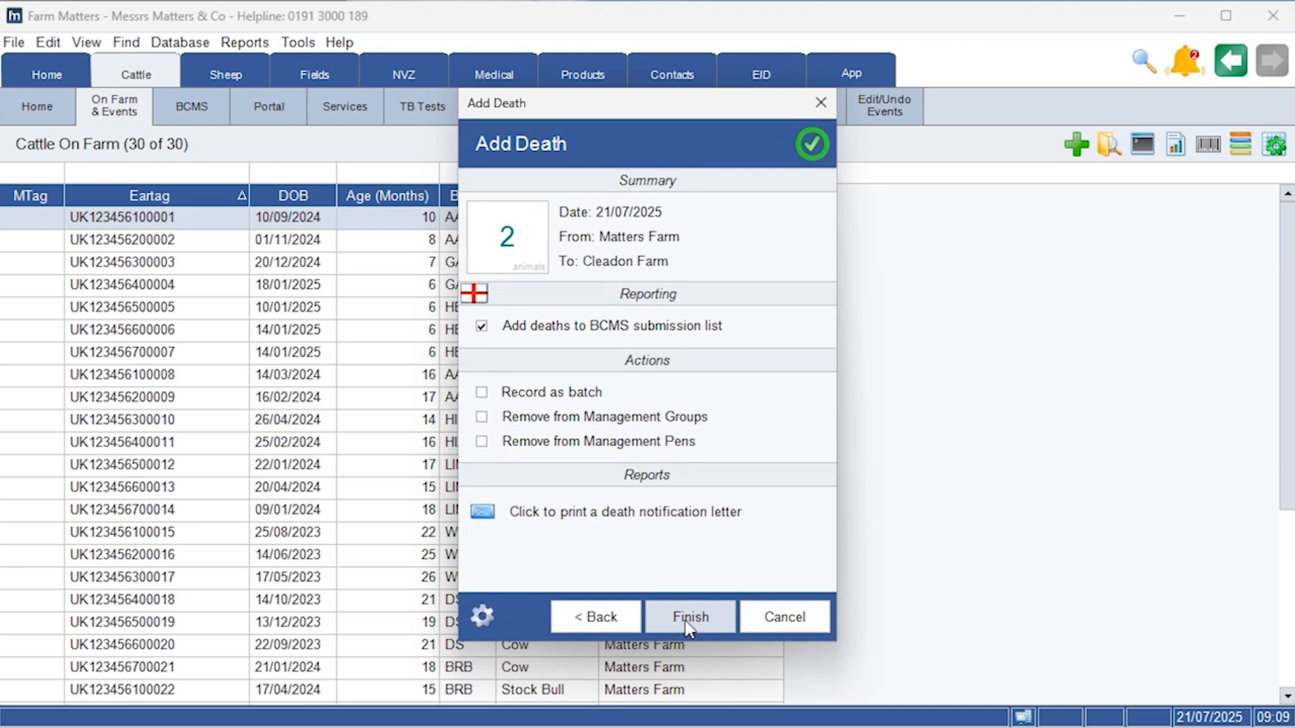
pyautogui.click(688, 624)
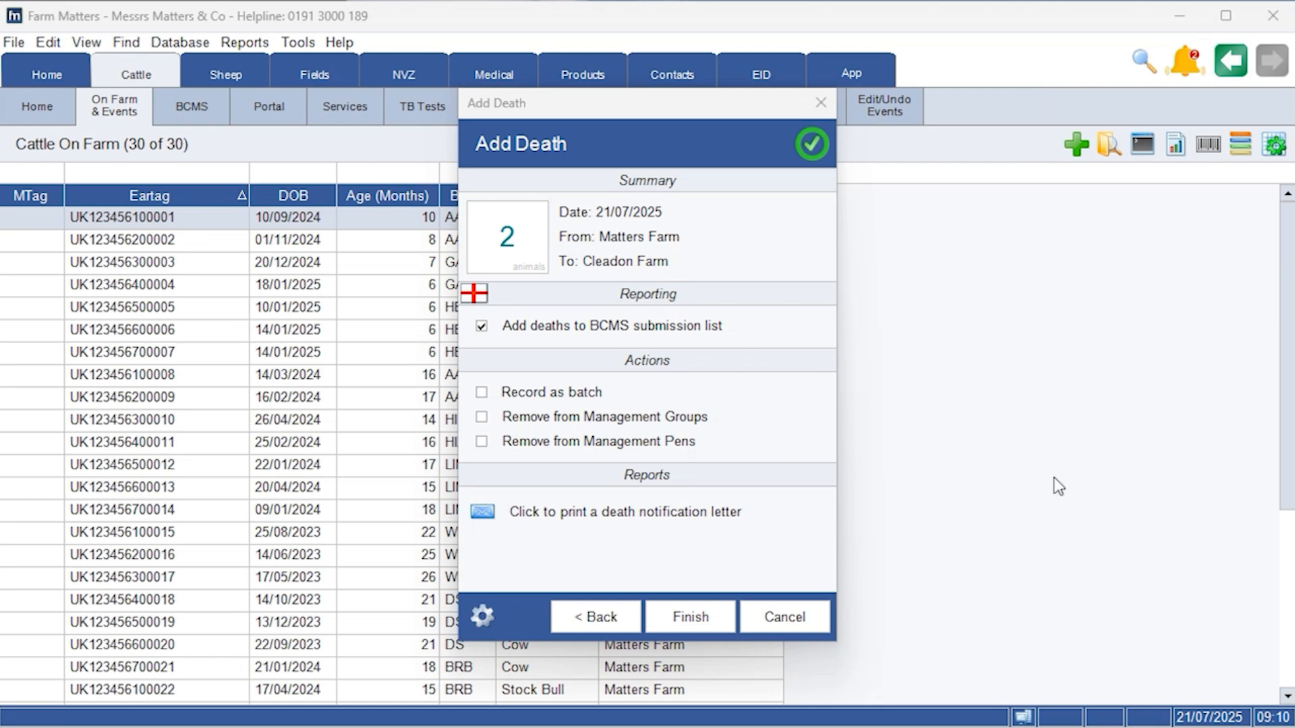
pyautogui.click(671, 617)
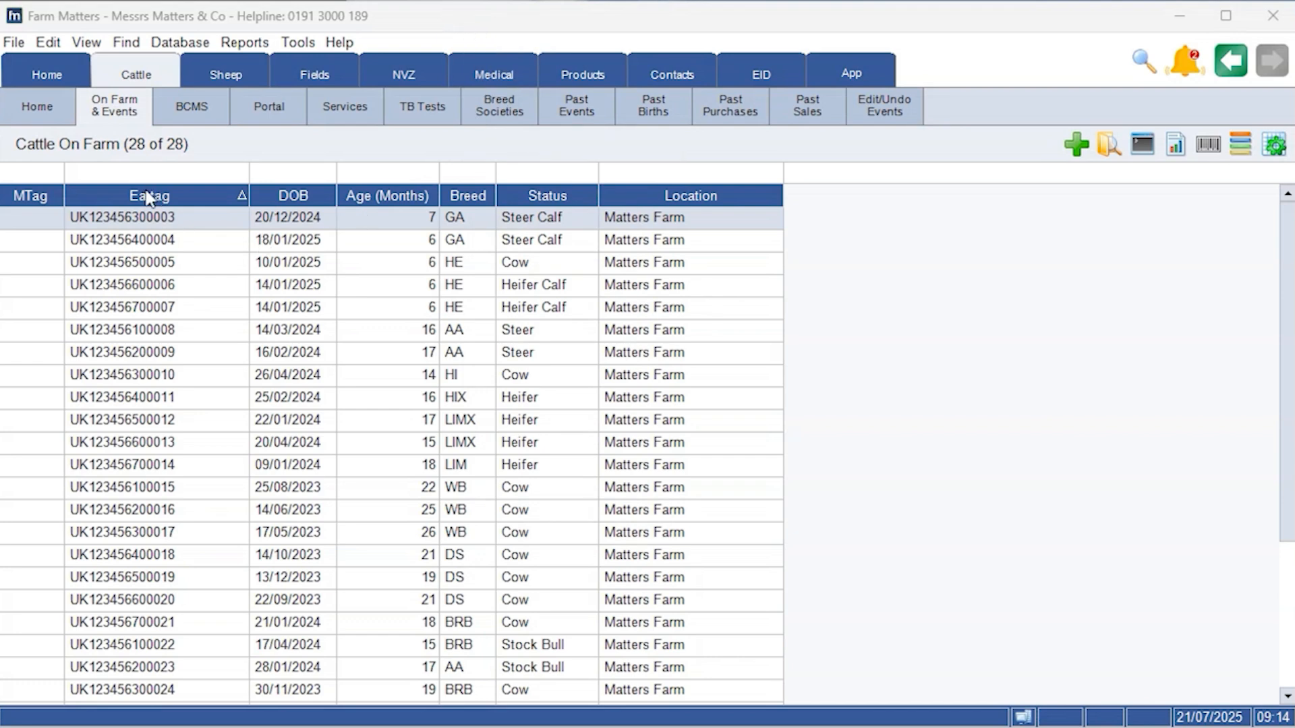
# Review the Add Death settings for default destination, haulier, automatic group and pen removal and notes page, and close without recording a death.
pyautogui.rightClick(124, 226)
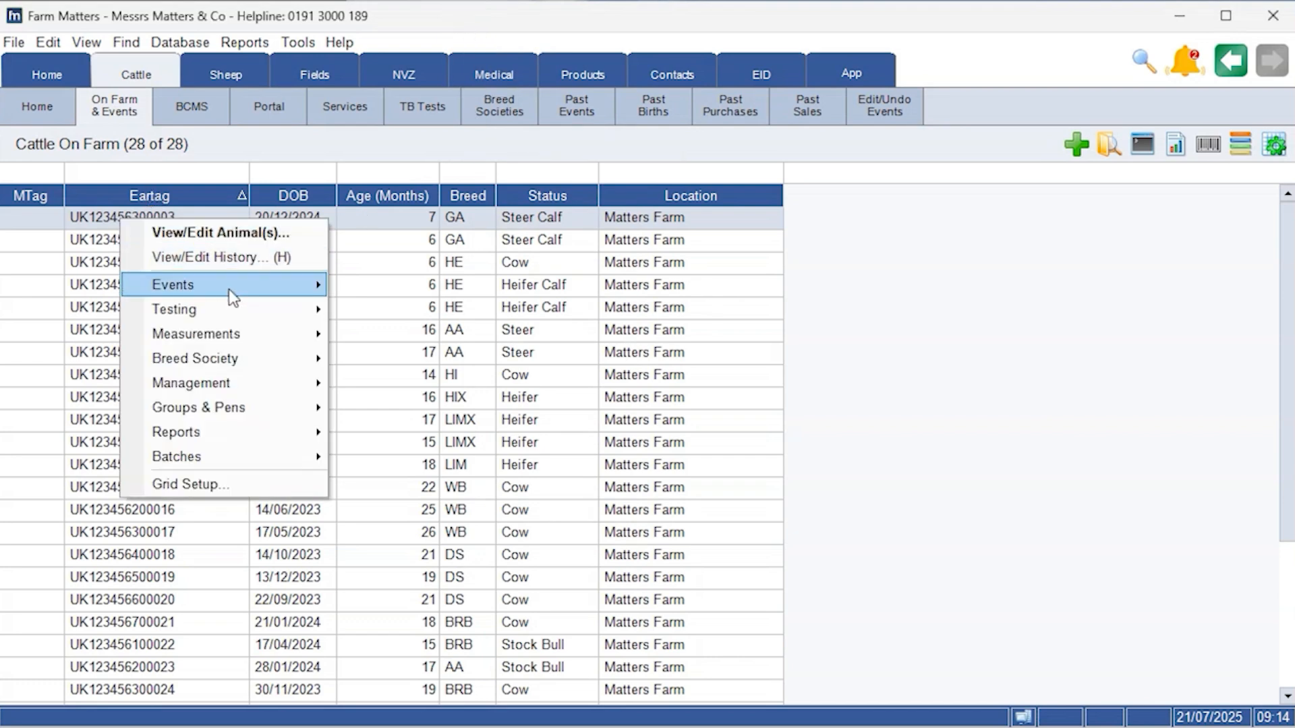
pyautogui.moveTo(270, 285)
pyautogui.click(445, 384)
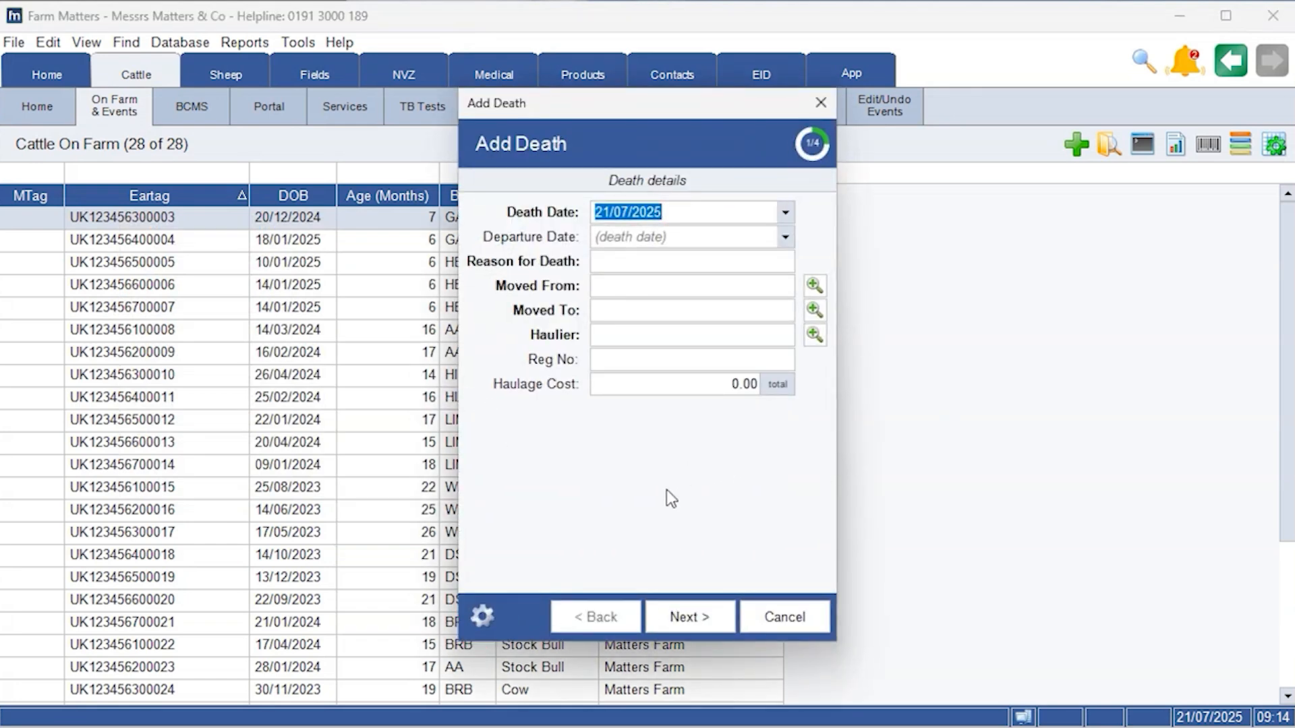
pyautogui.click(482, 616)
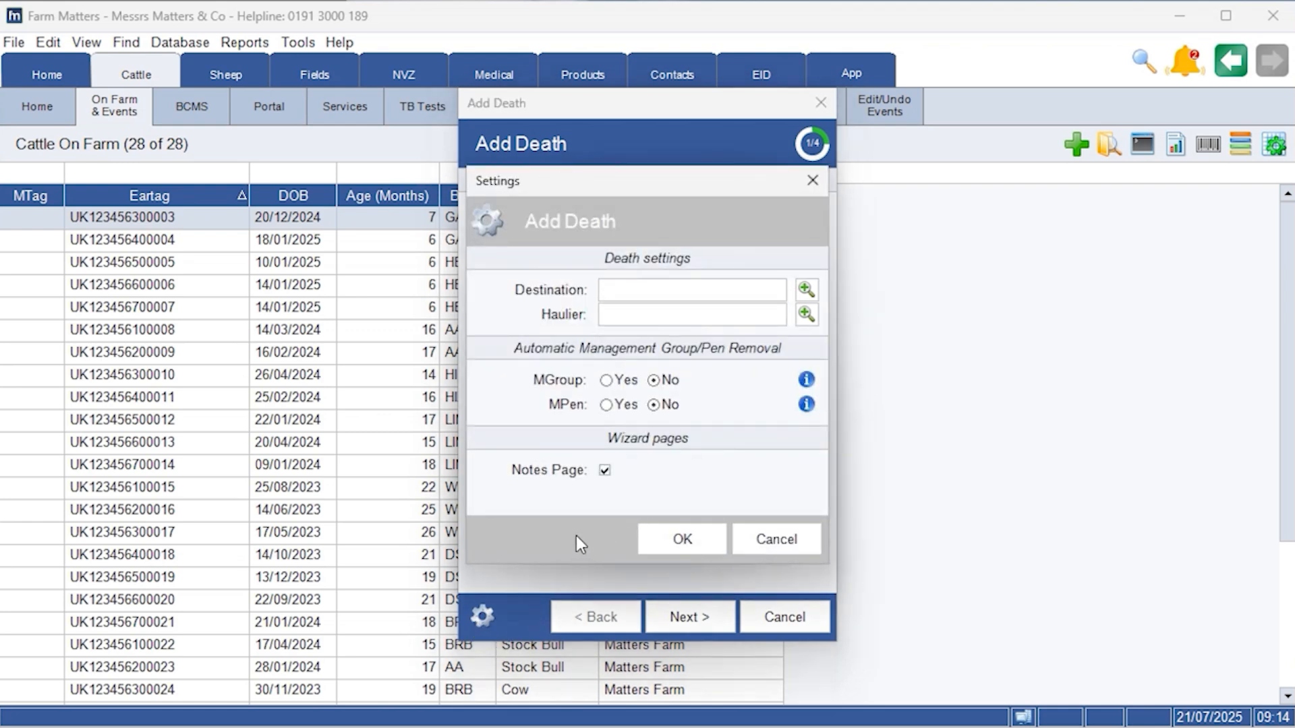
pyautogui.click(719, 286)
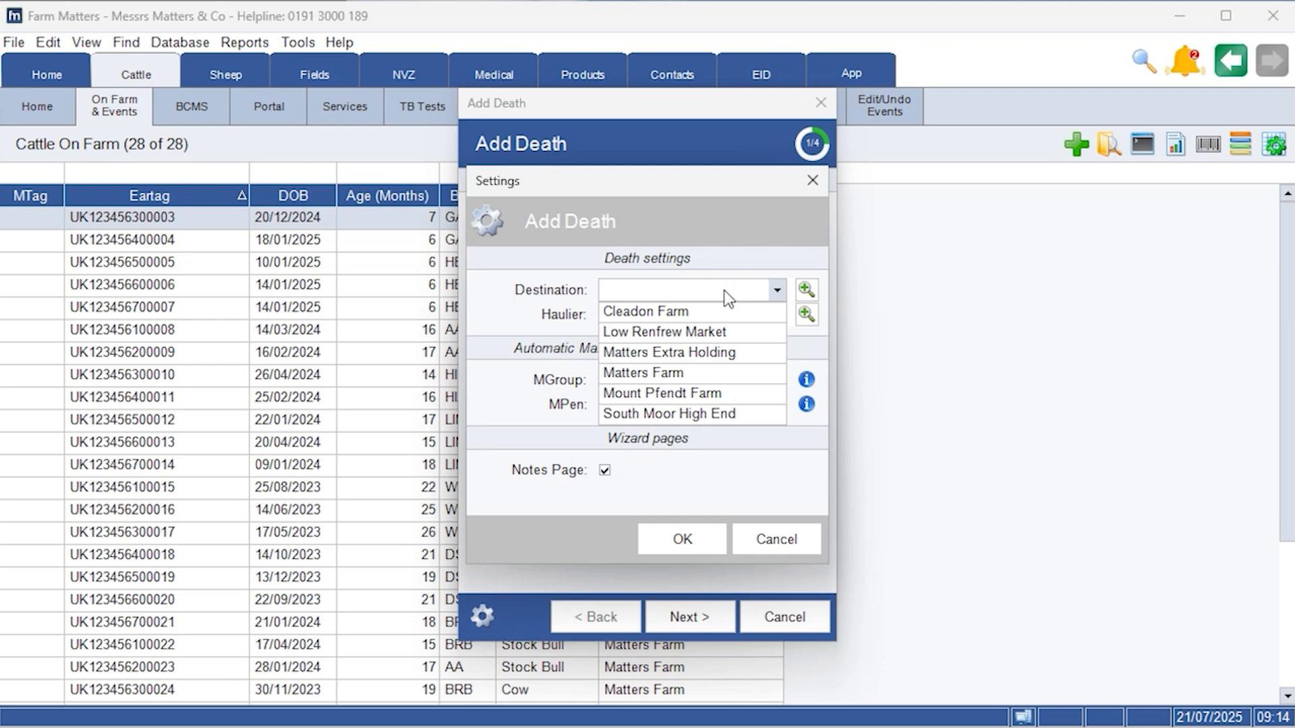
pyautogui.click(723, 290)
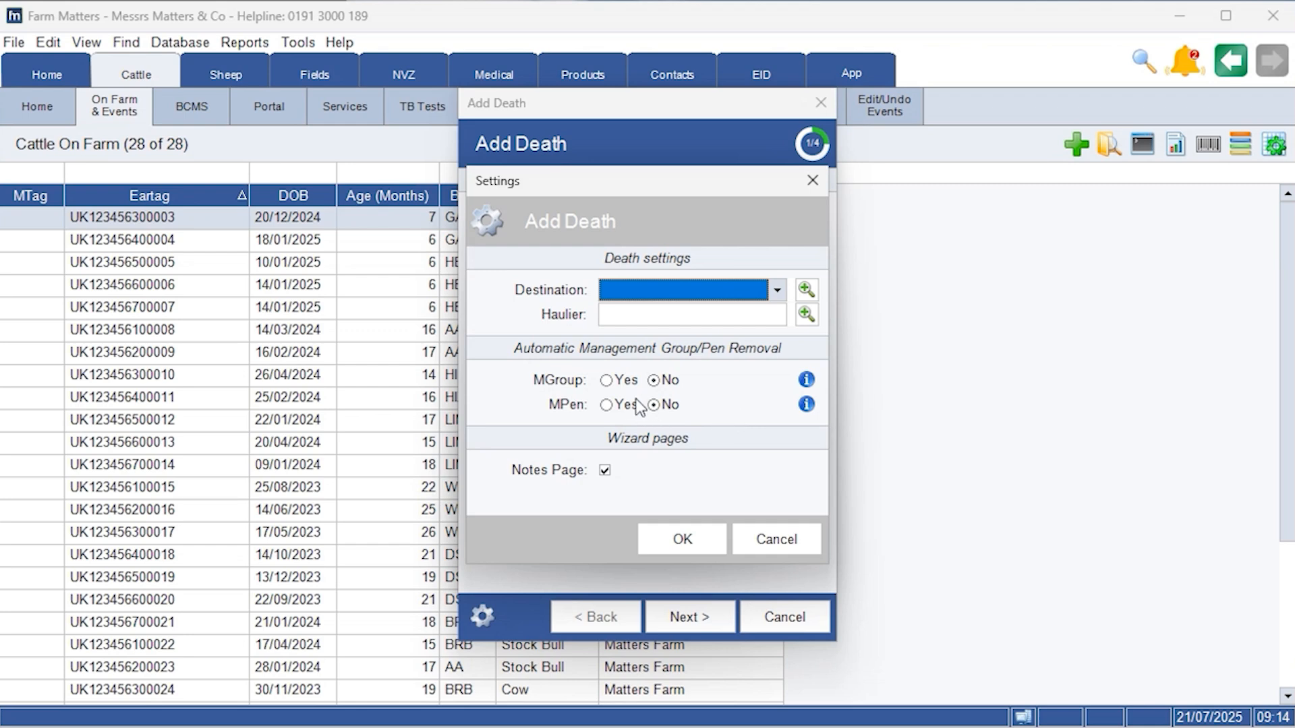
pyautogui.click(606, 405)
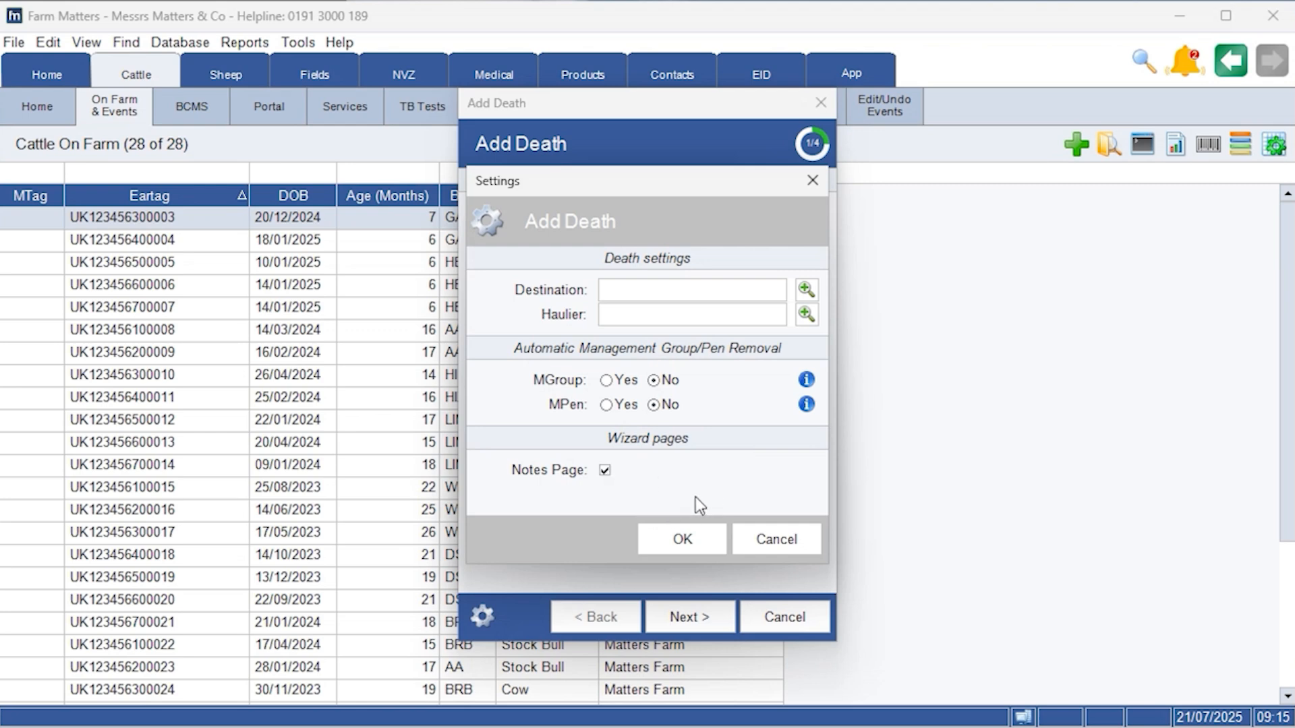
pyautogui.click(699, 533)
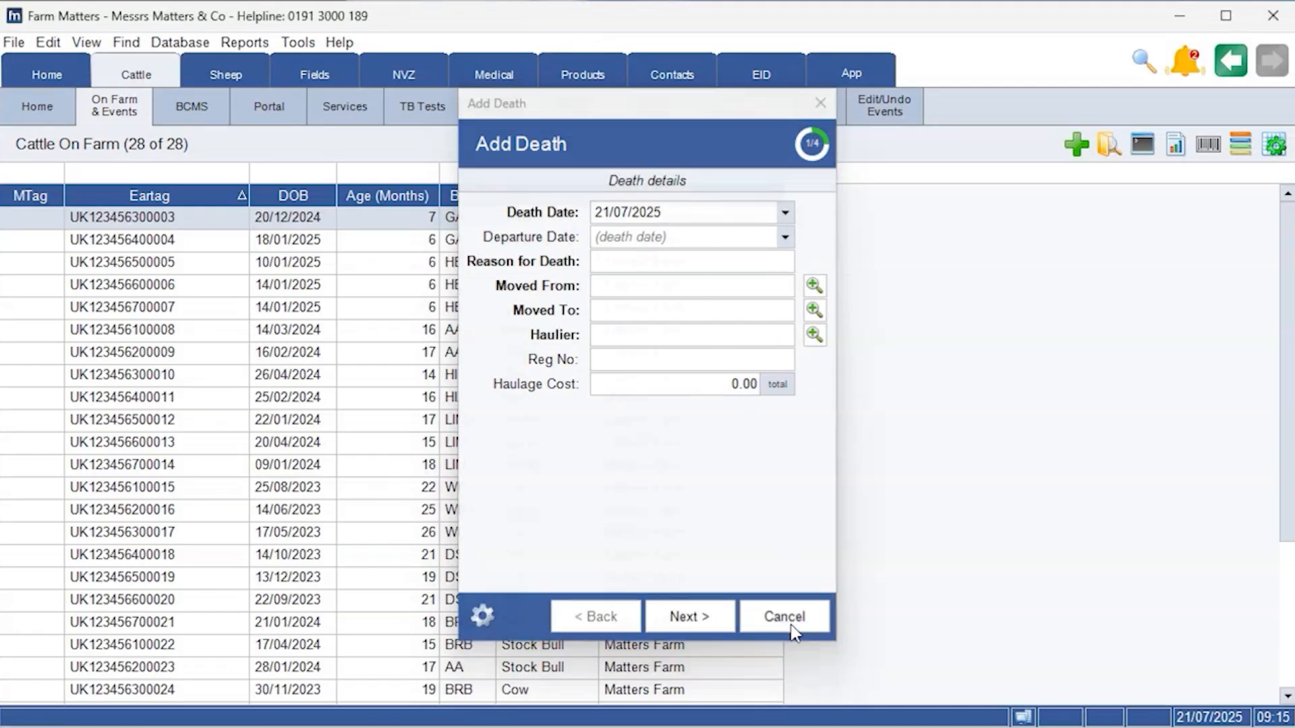
pyautogui.click(779, 615)
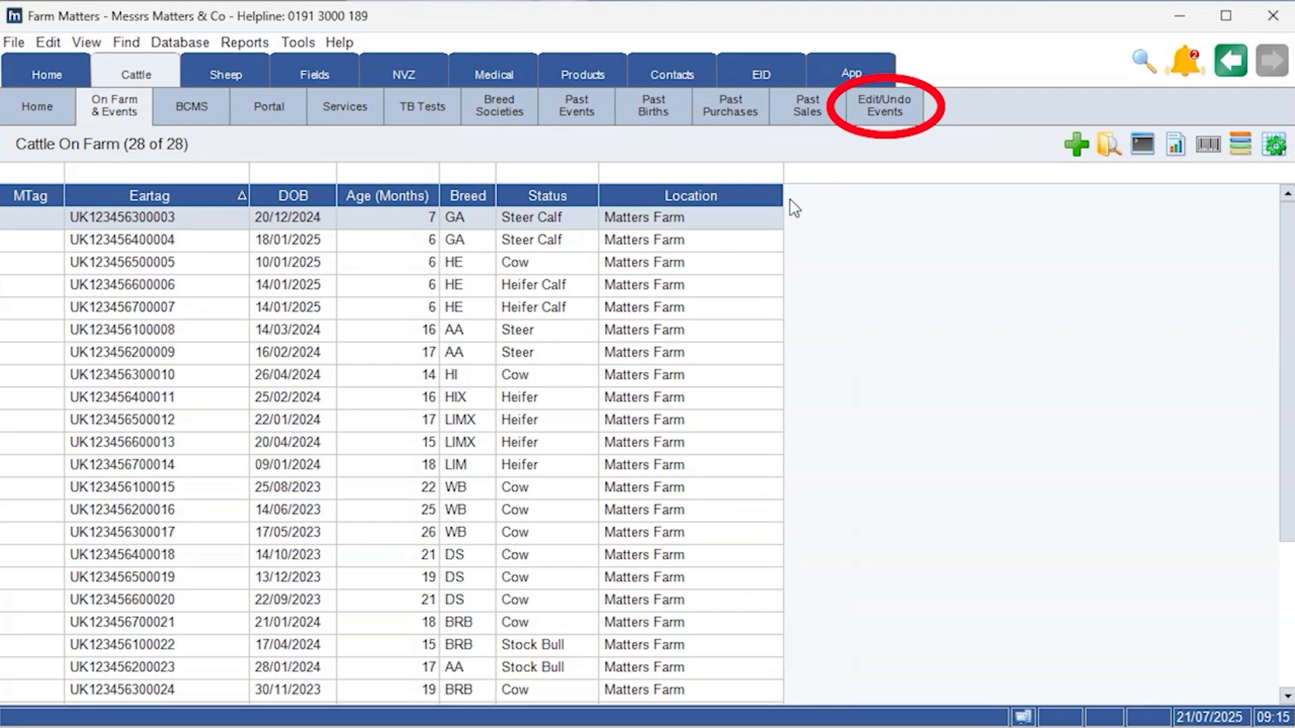
pyautogui.click(888, 104)
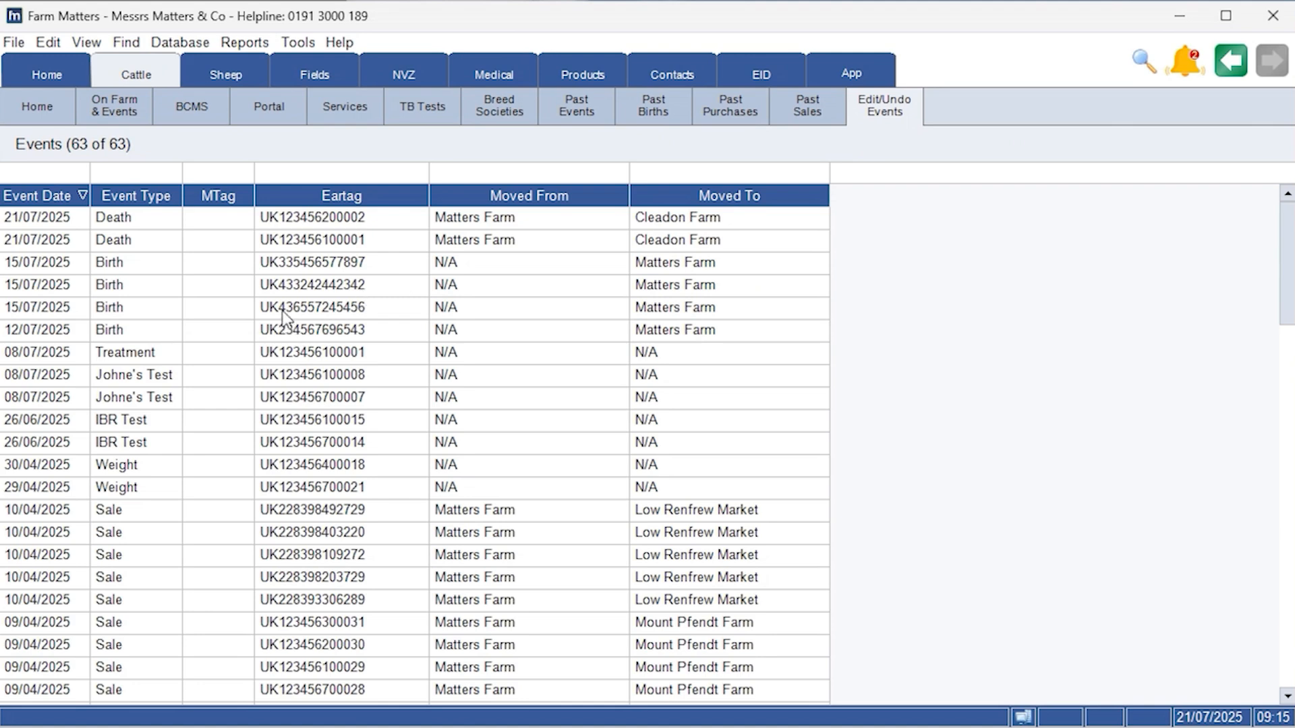
pyautogui.rightClick(112, 221)
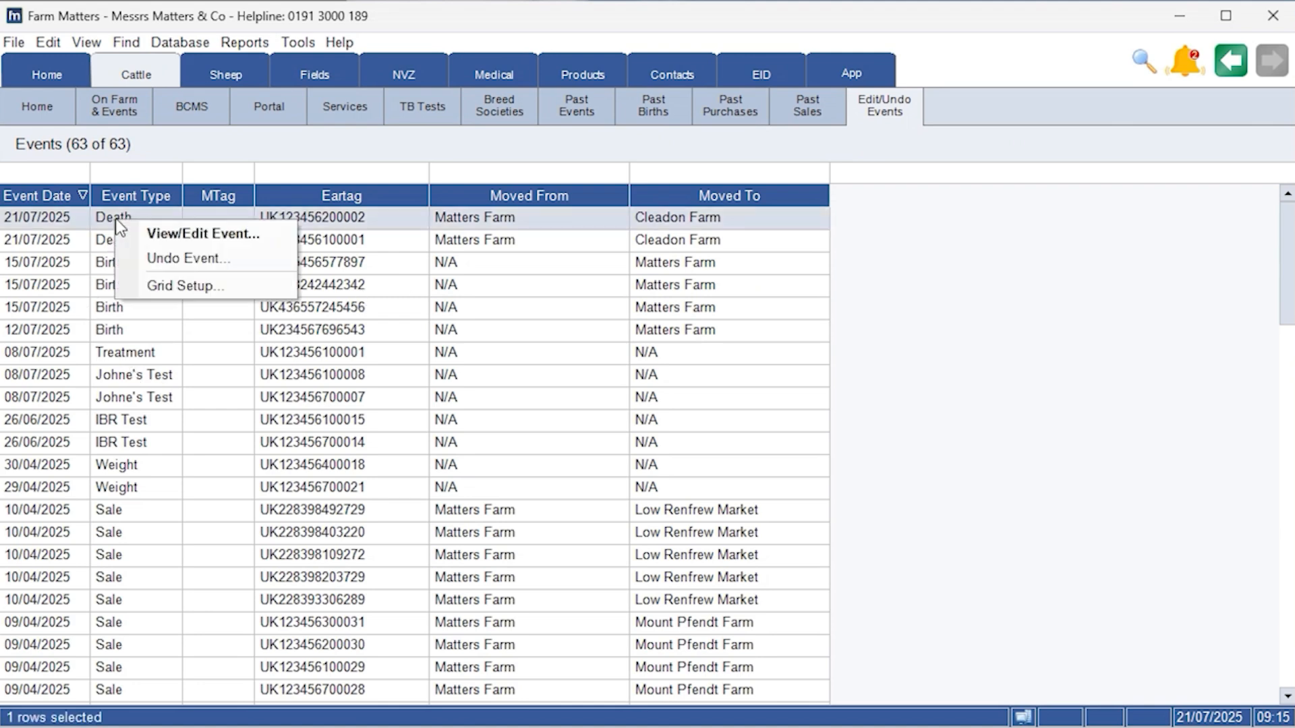
pyautogui.click(184, 236)
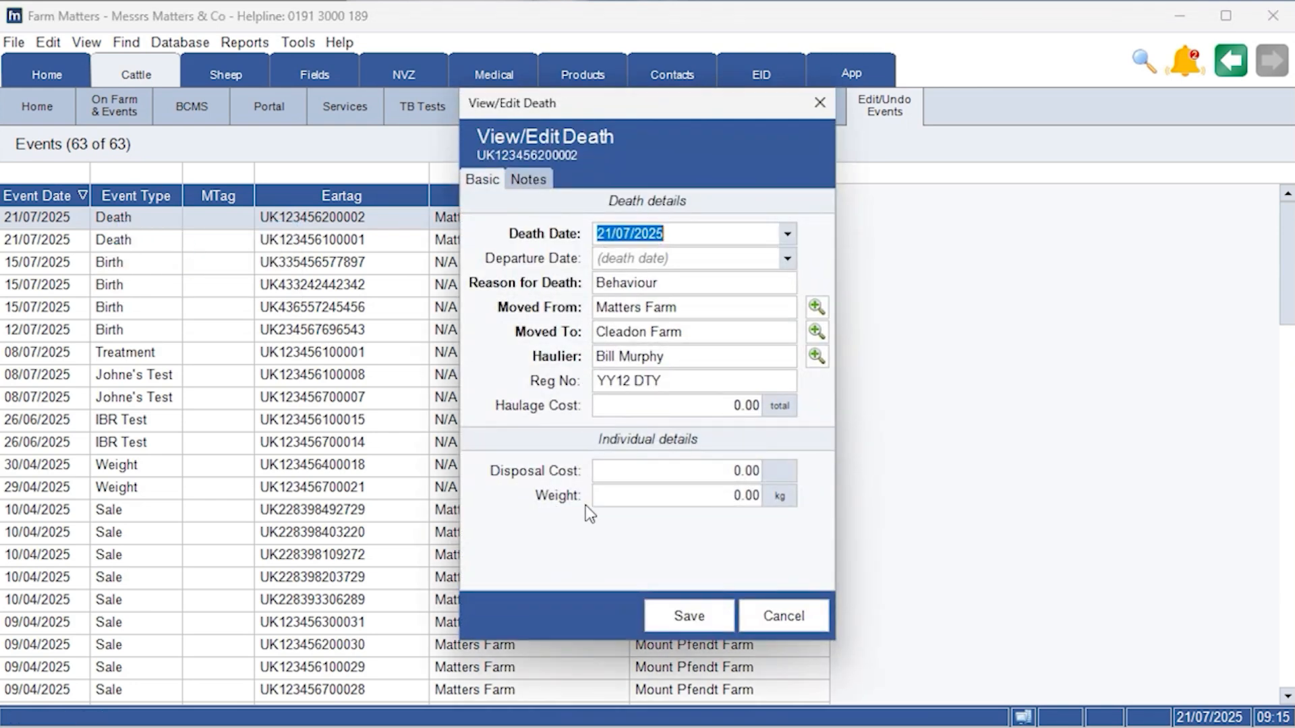
pyautogui.click(790, 631)
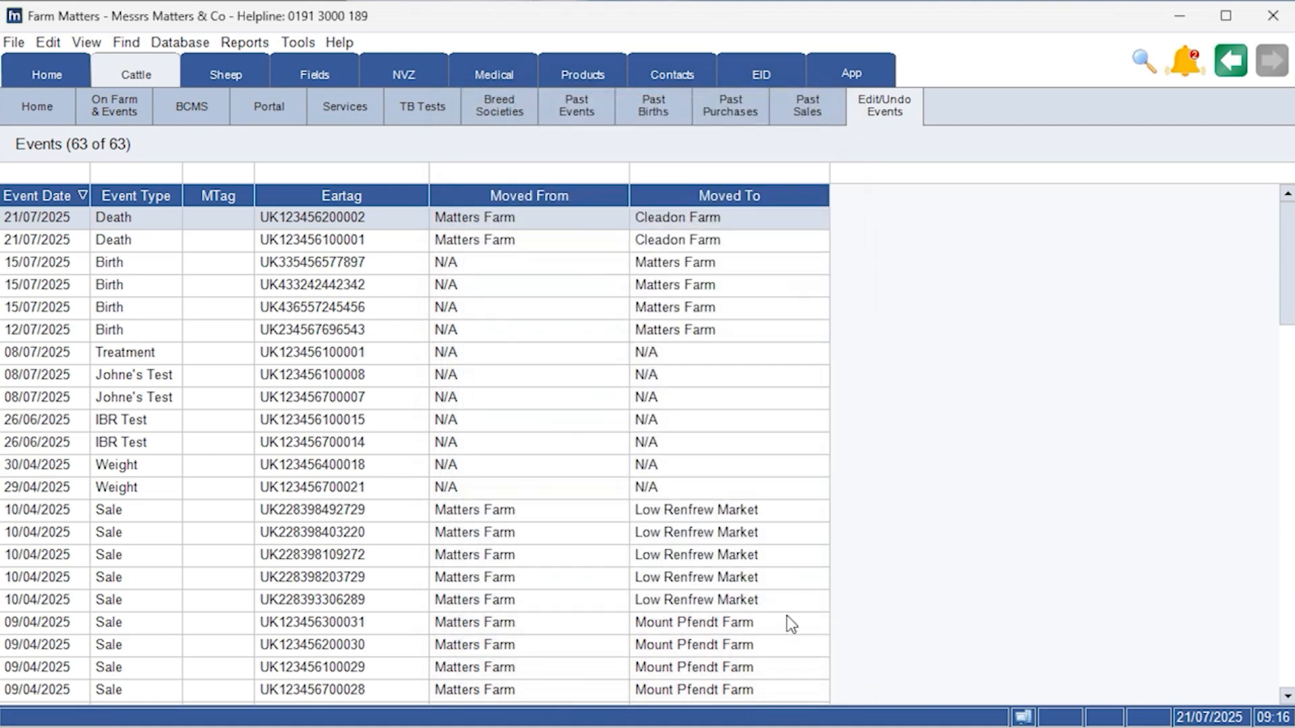
pyautogui.rightClick(144, 221)
pyautogui.click(230, 255)
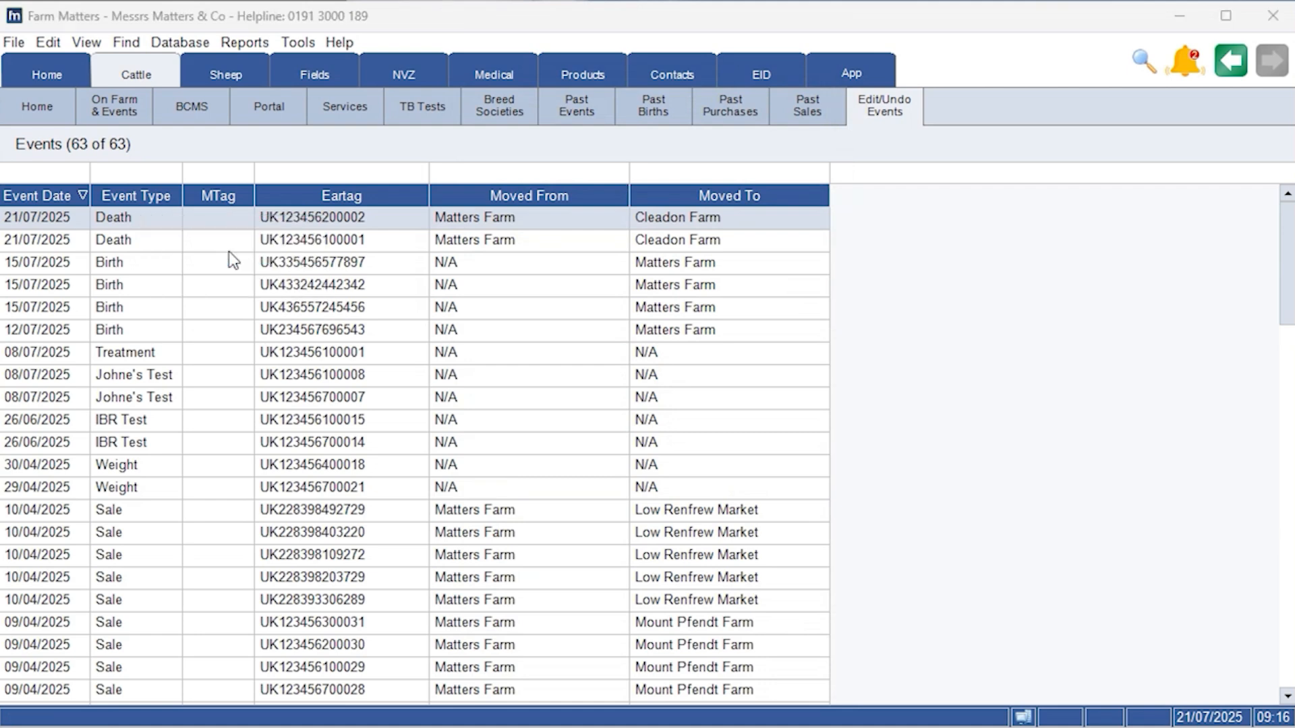
pyautogui.click(681, 570)
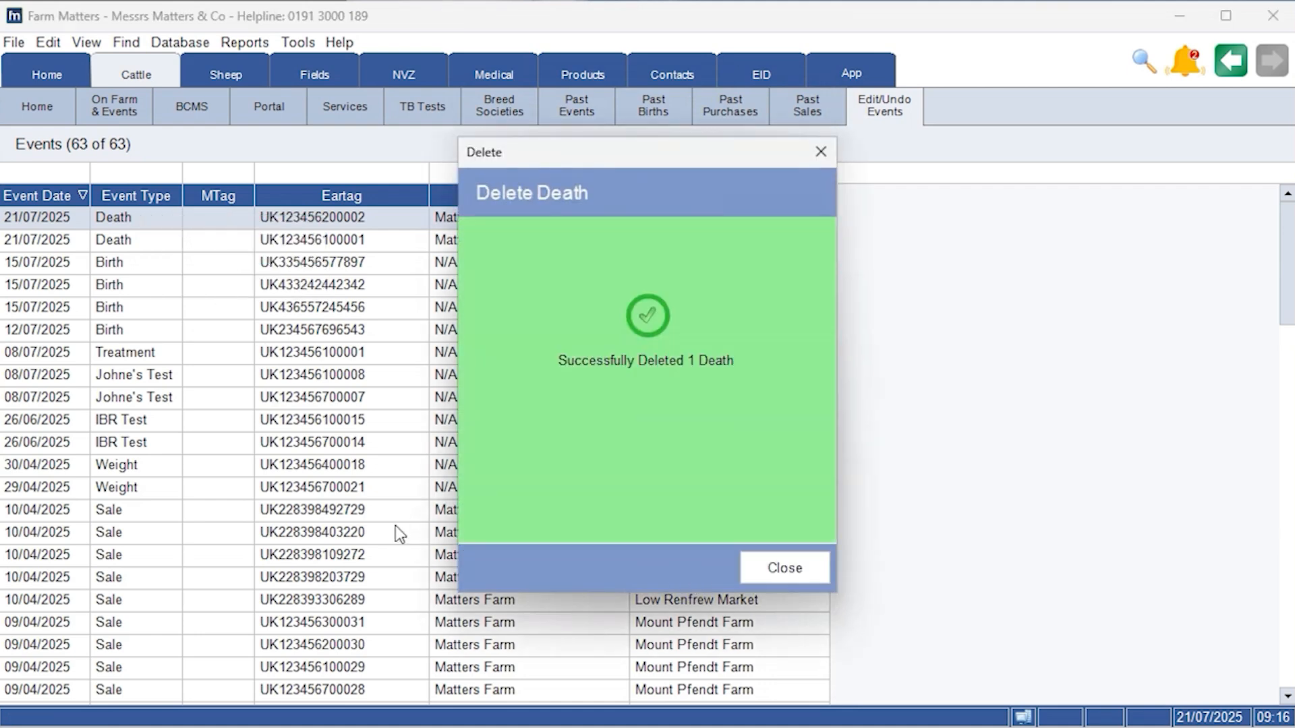
pyautogui.click(782, 569)
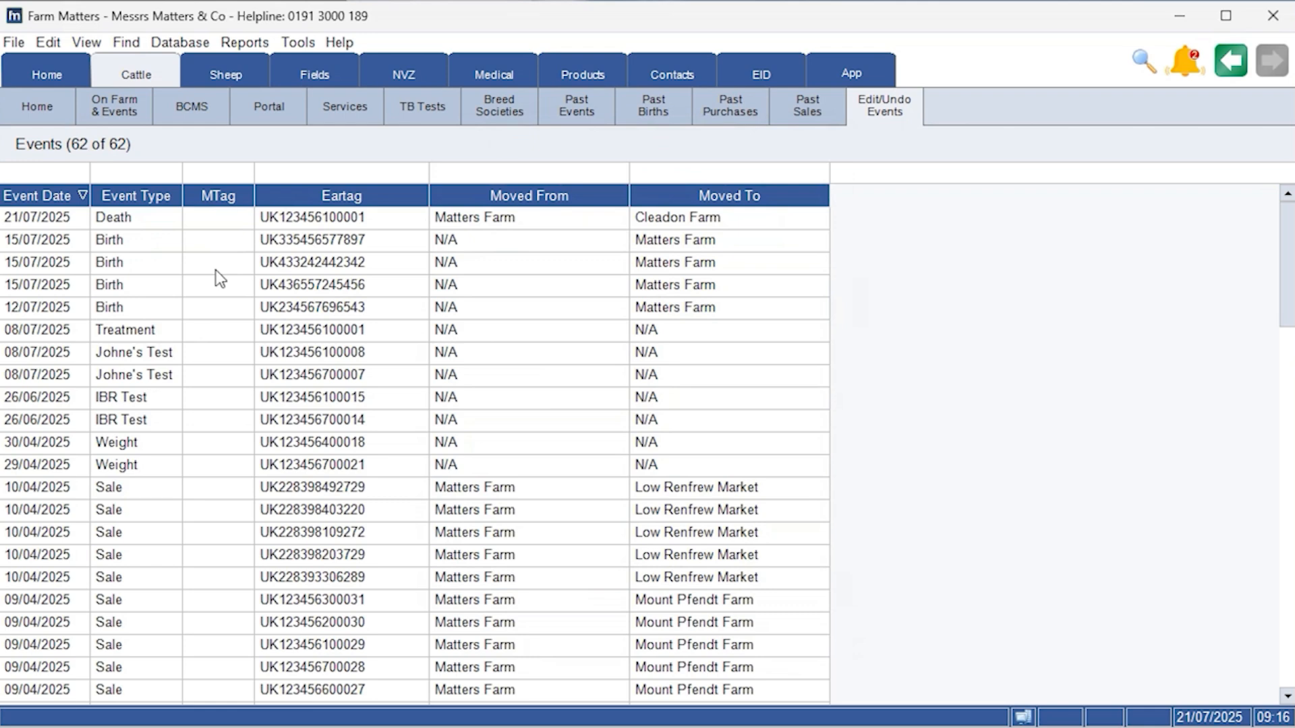